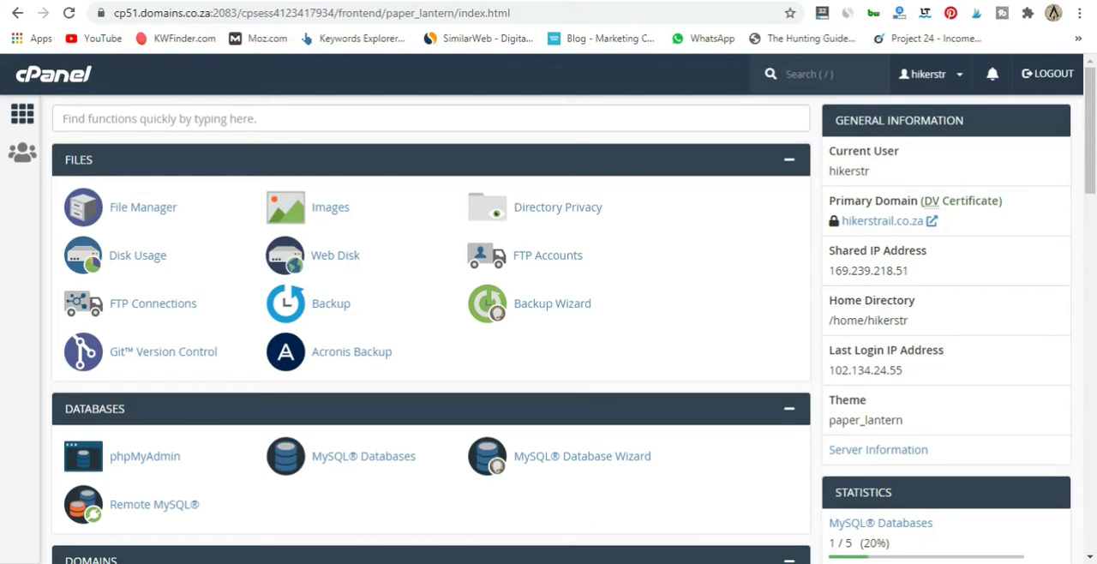
Open the hosting account's Email Accounts section and start creating a new email account
drag(1096, 199, 1093, 556)
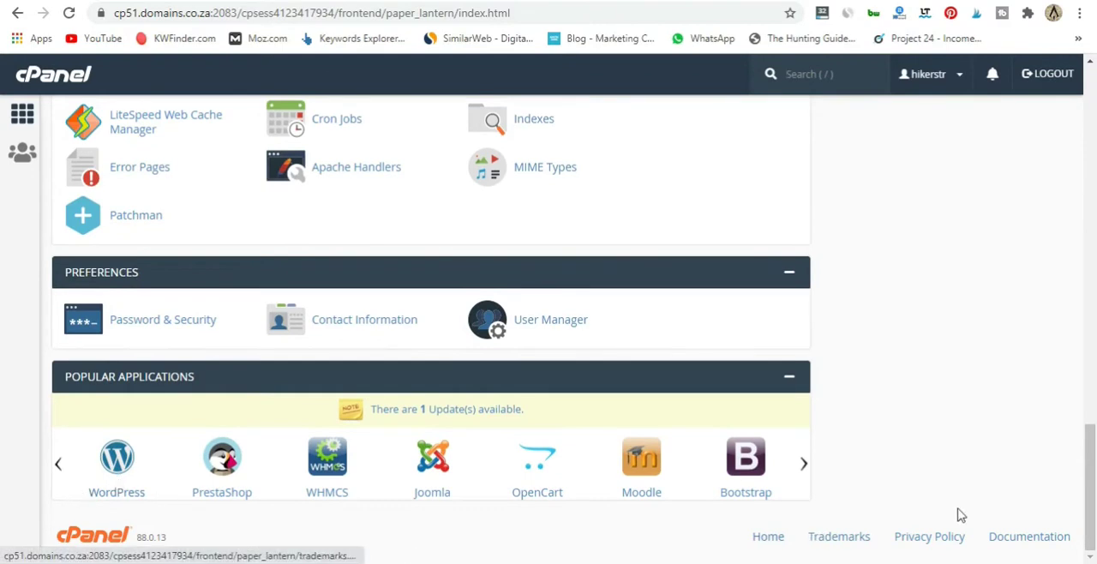
scroll(310, 362, up, 15)
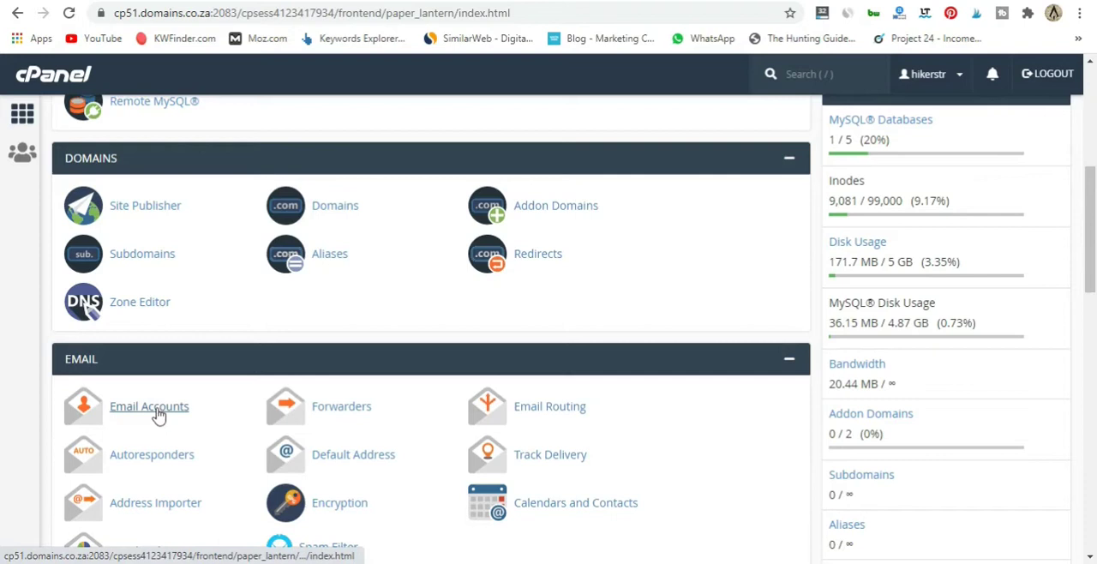
drag(1093, 216, 1095, 120)
scroll(600, 210, up, 1)
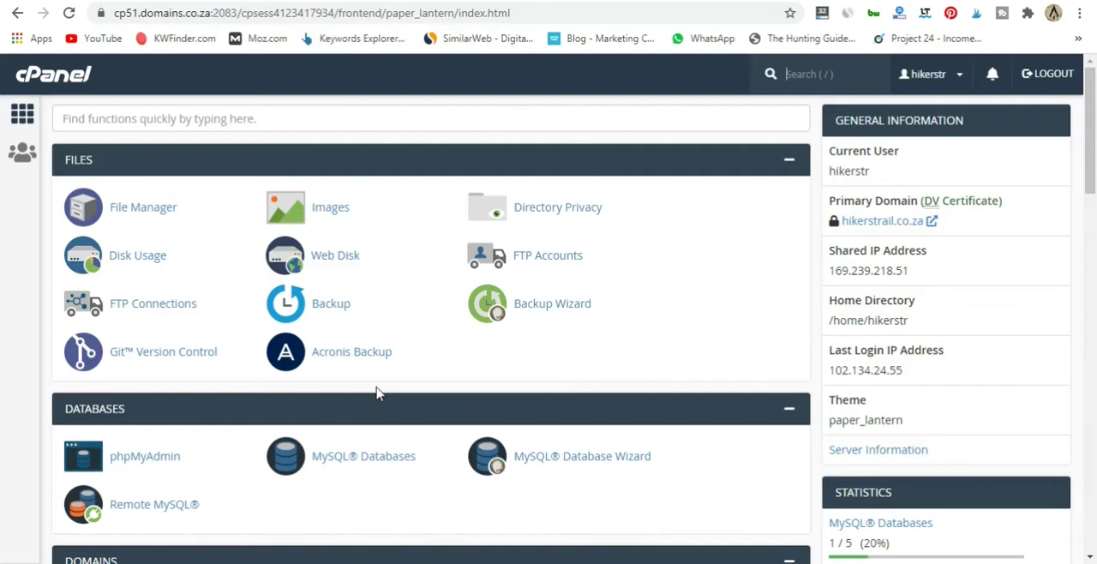
scroll(245, 289, down, 7)
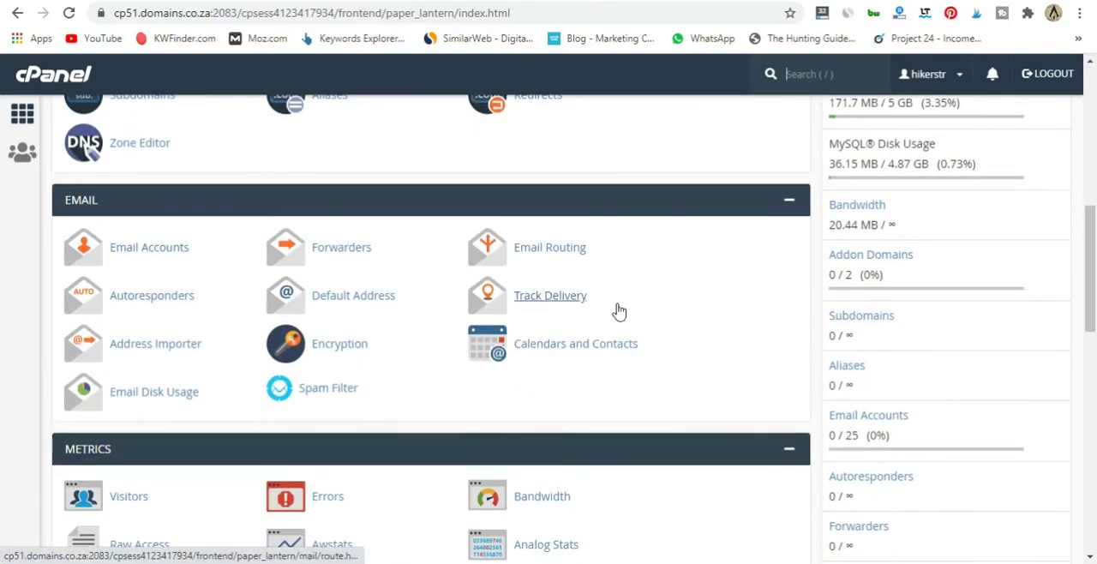
click(151, 251)
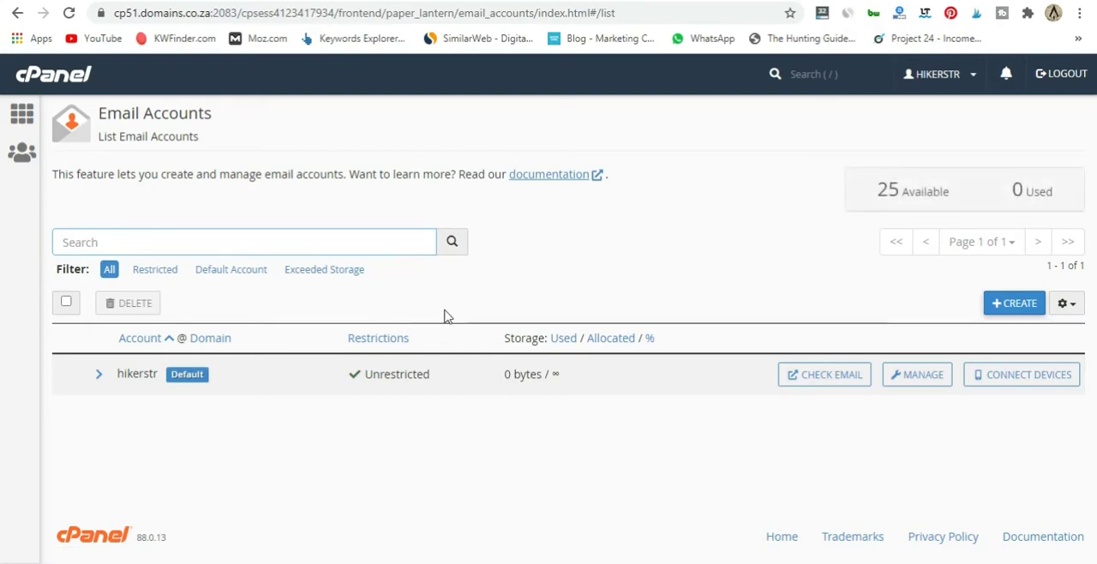
click(1013, 309)
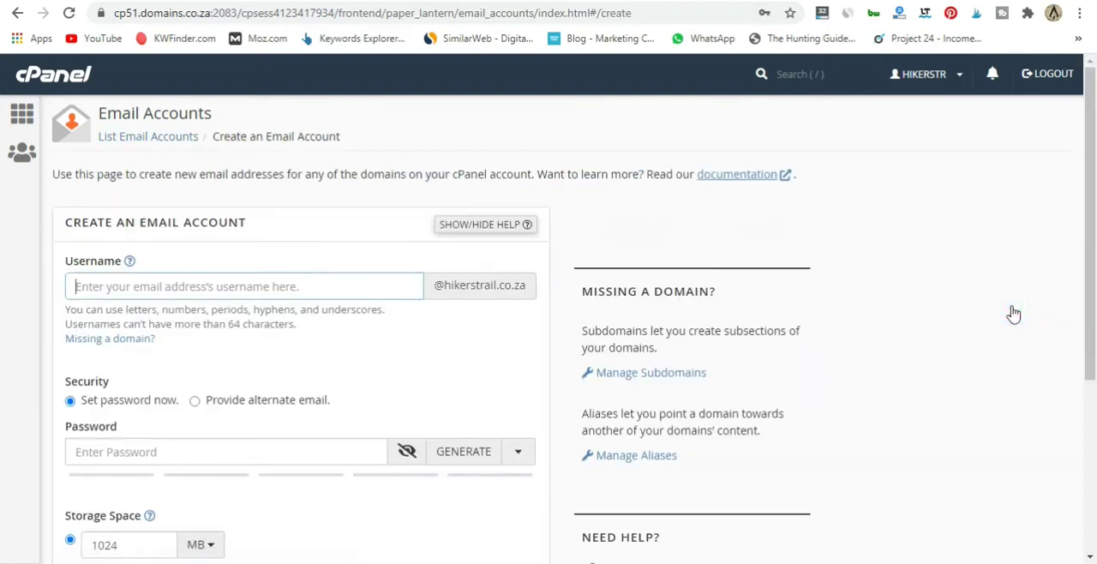
Enter the username for the new hikerstrail.co.za email account and set its account password
click(291, 290)
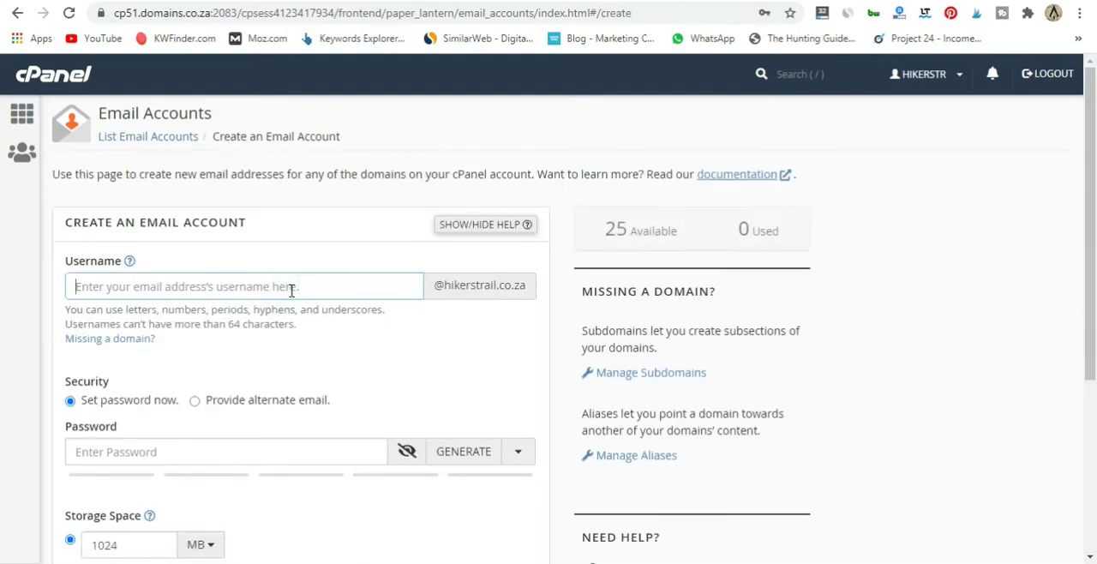
key(Tab)
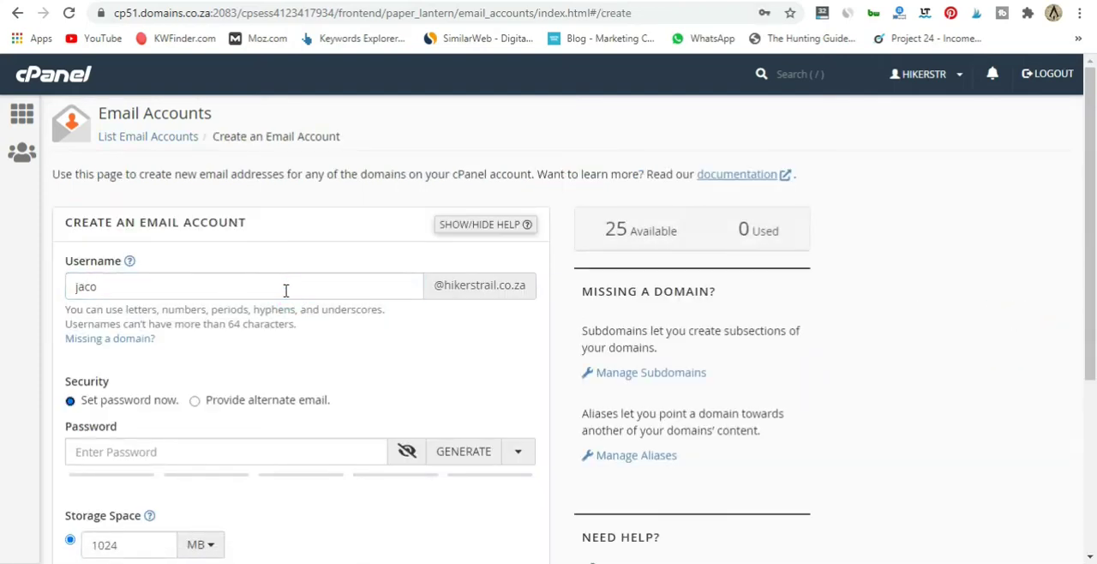
scroll(285, 290, down, 2)
scroll(286, 290, up, 1)
click(189, 361)
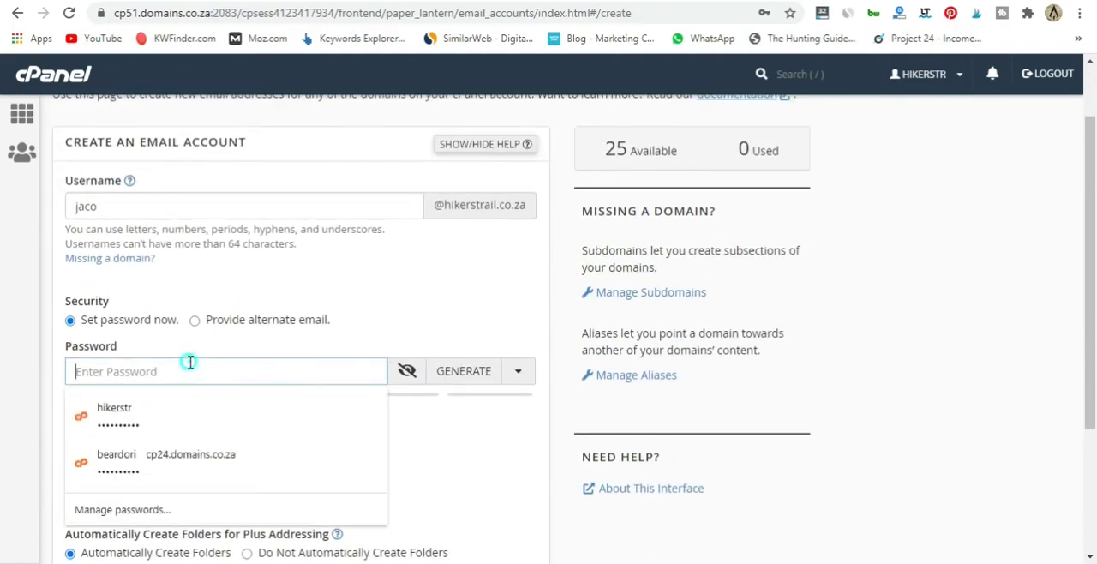
text(*****)
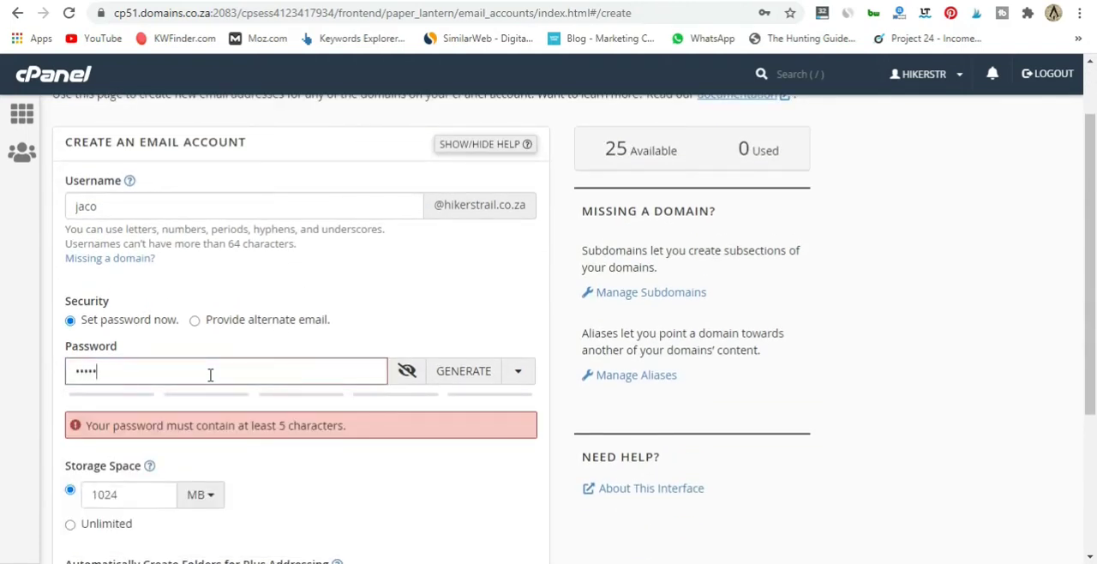
text(******)
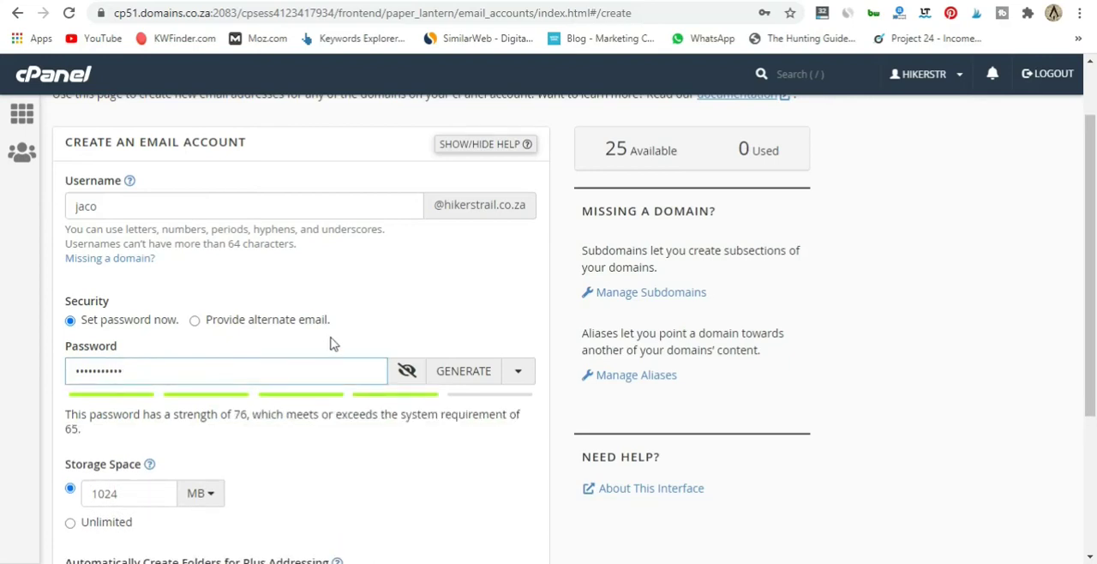
Review the storage, folder and welcome email options, and create the email account
scroll(354, 309, down, 2)
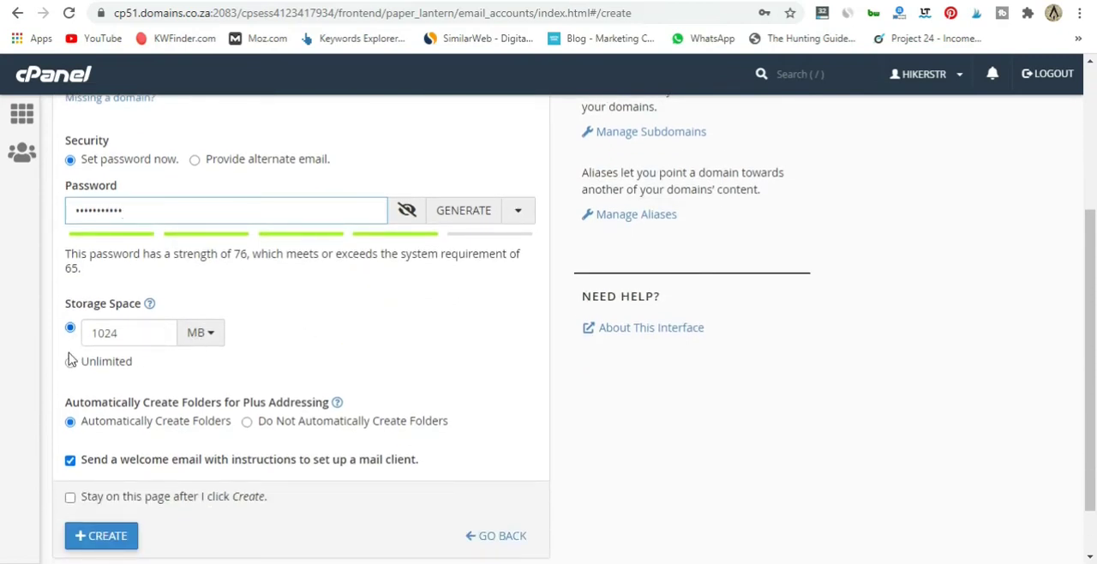
scroll(463, 349, up, 3)
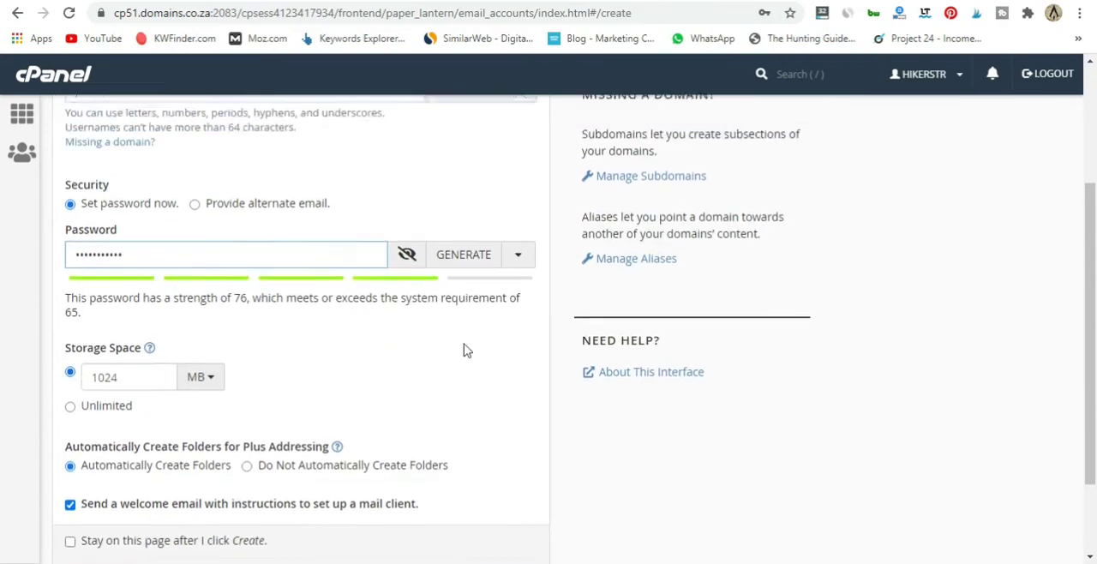
scroll(462, 349, down, 4)
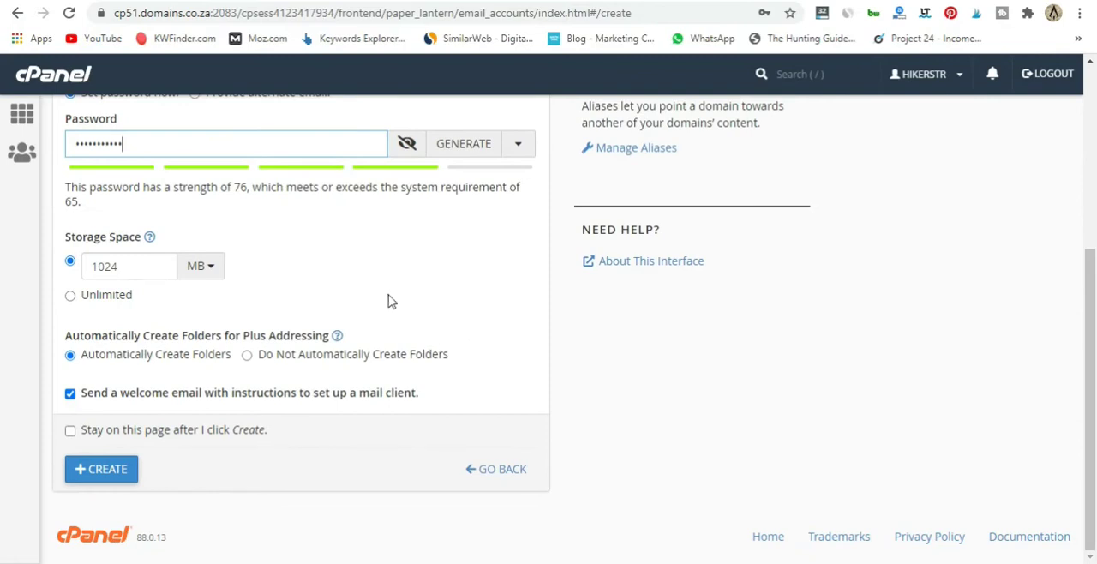
scroll(390, 302, up, 3)
scroll(394, 304, down, 3)
click(111, 476)
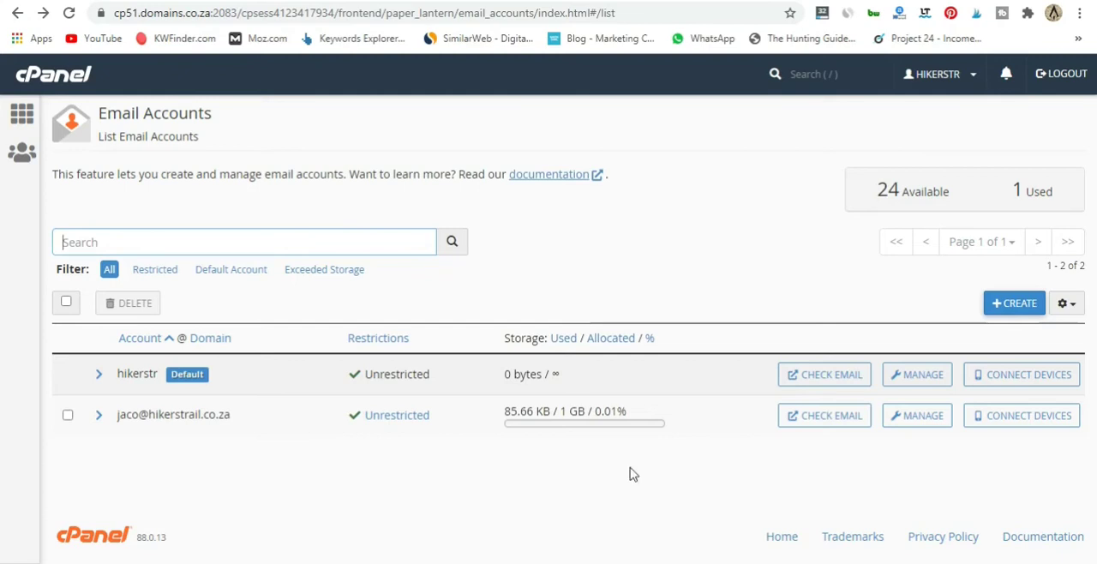
Open the device connection page for the new email account and examine its automatic configuration scripts and manual mail client settings
click(1007, 418)
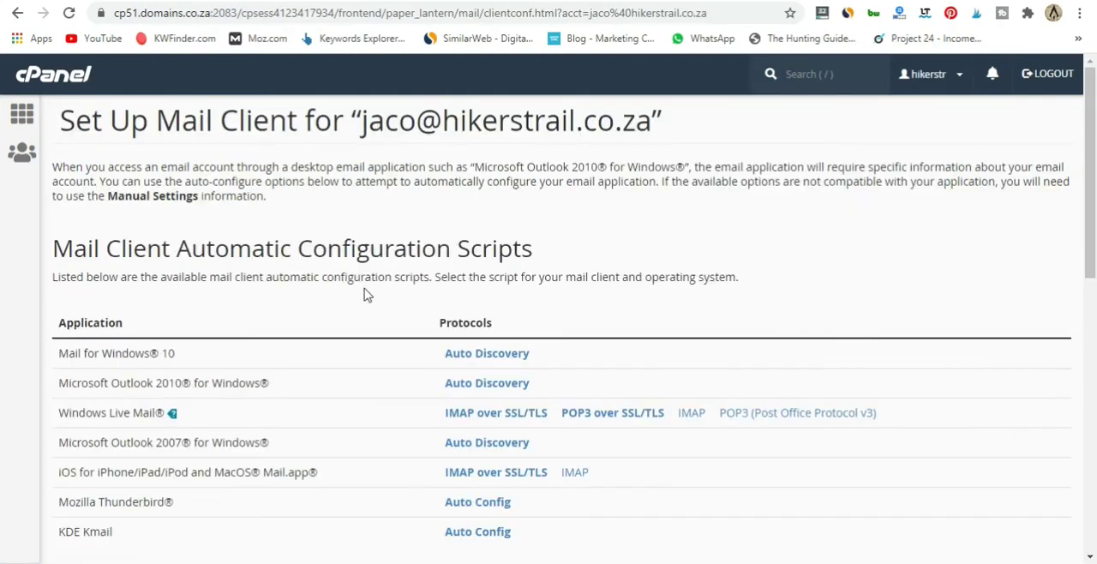
scroll(367, 294, down, 3)
scroll(366, 294, up, 1)
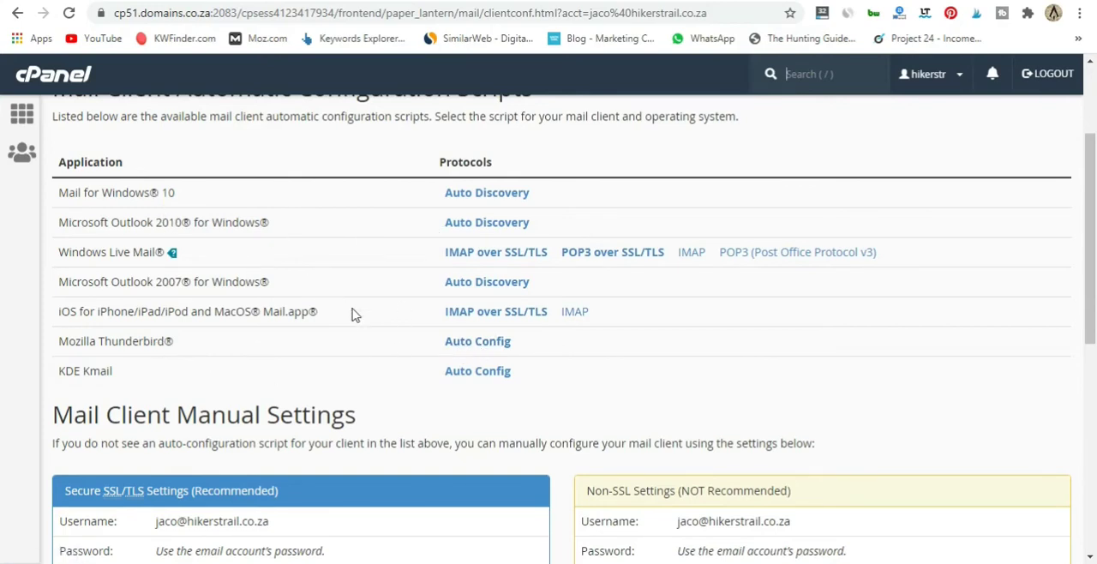
scroll(378, 347, down, 1)
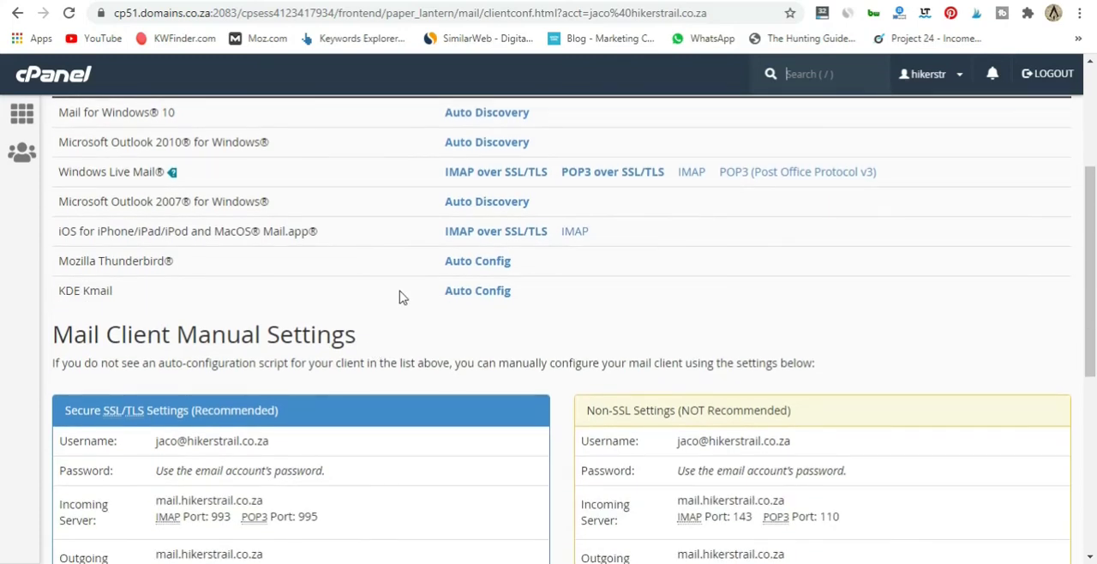
scroll(402, 297, down, 2)
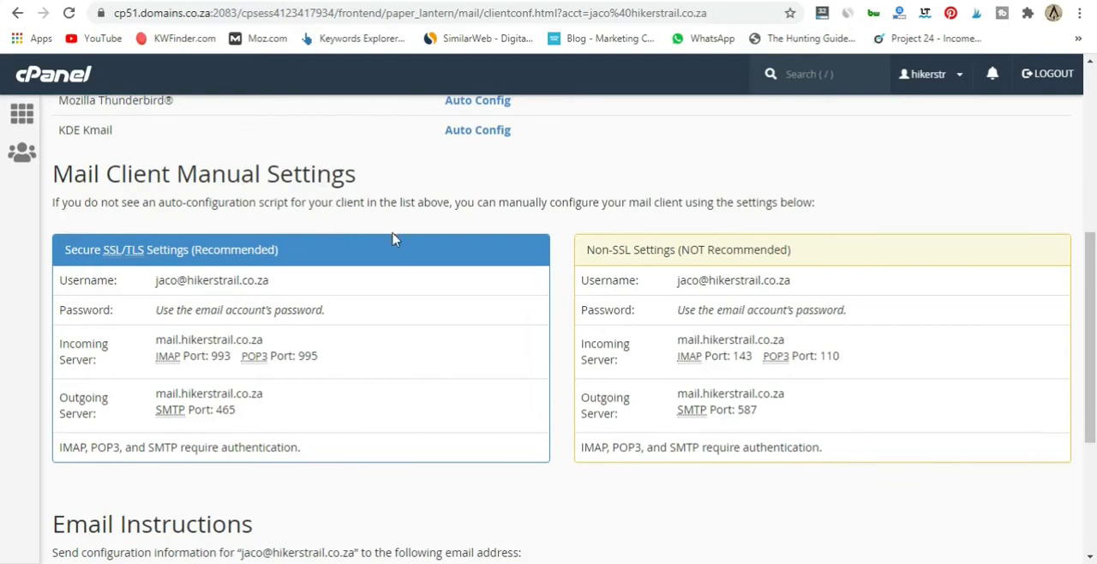
scroll(392, 318, down, 2)
scroll(389, 320, up, 2)
scroll(330, 360, down, 1)
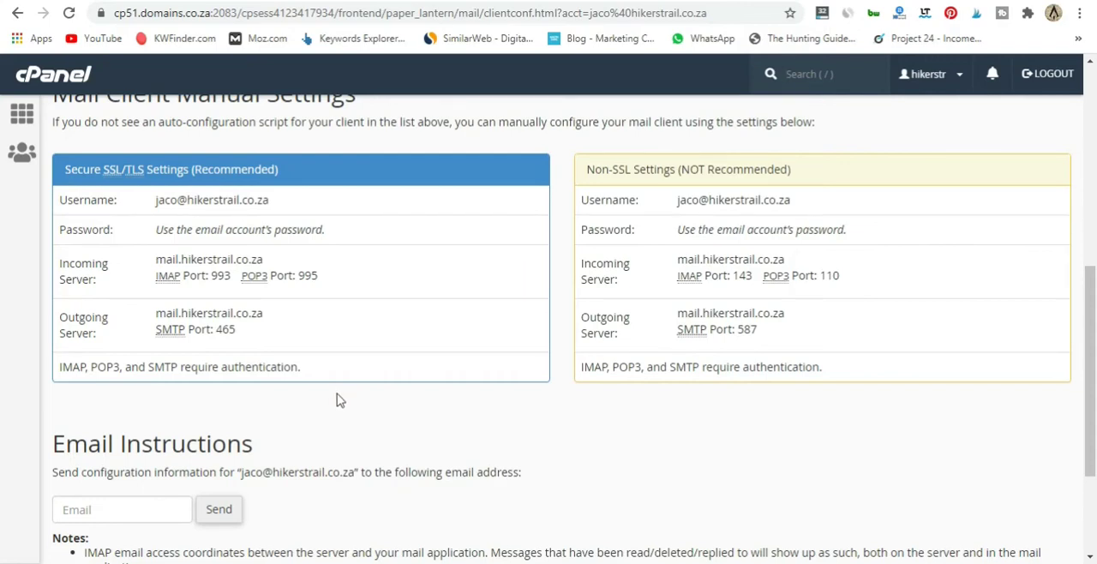
Switch to Thunderbird, place its window beside the mail server settings, and start setting up an existing email account
click(228, 563)
drag(588, 6, 754, 5)
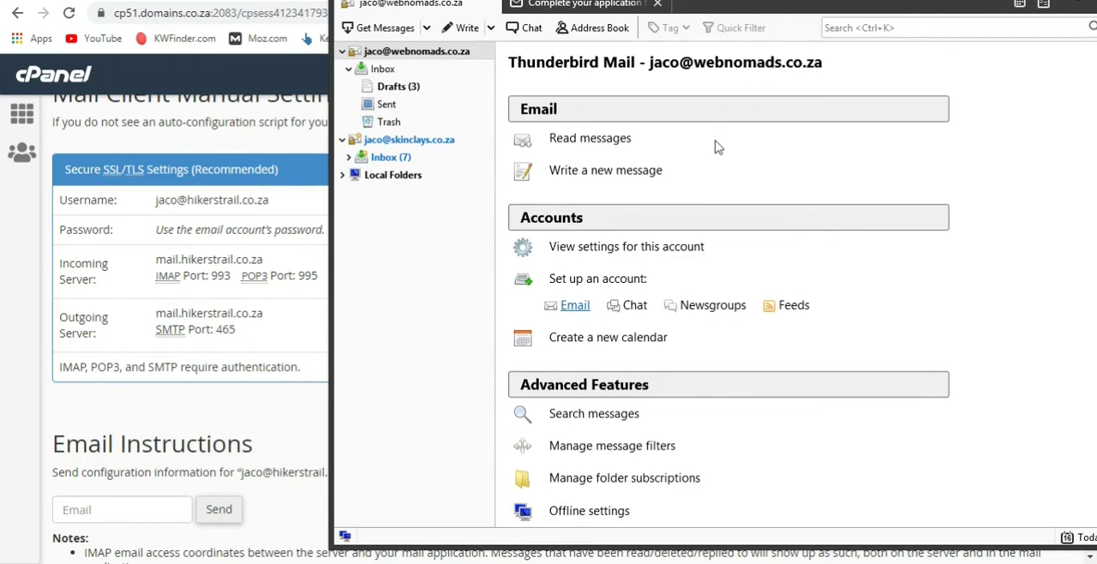
click(574, 305)
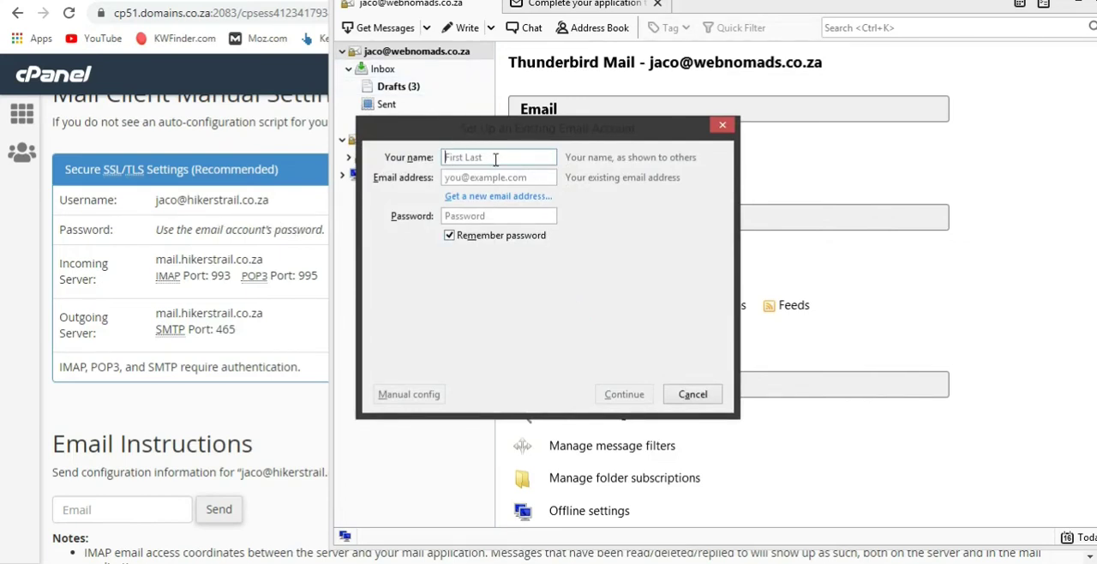
Enter the account holder's full name, the new email address and the account password
key(Tab)
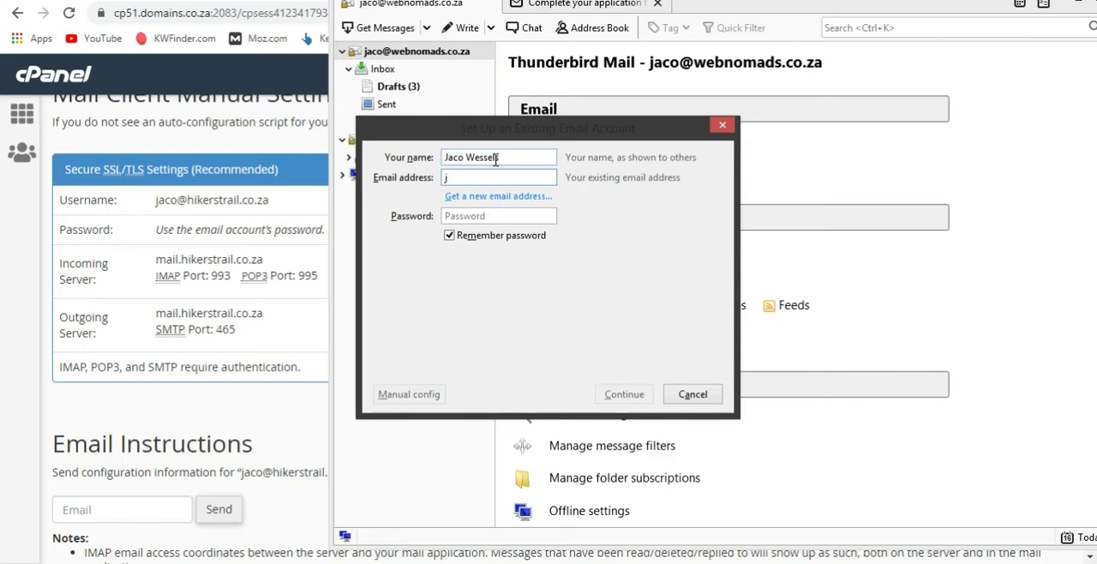
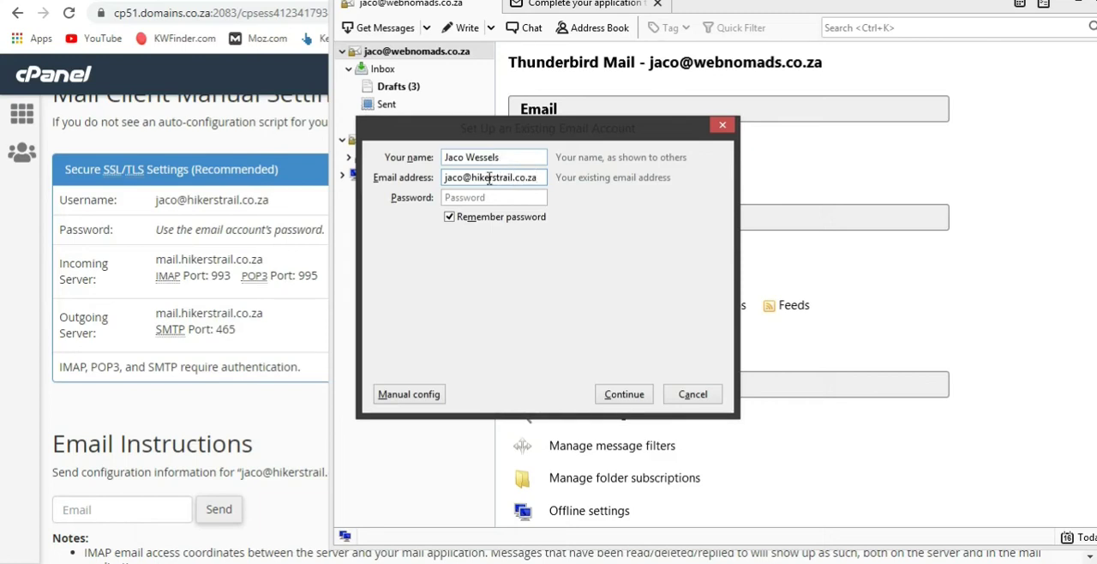
click(487, 197)
text(••)
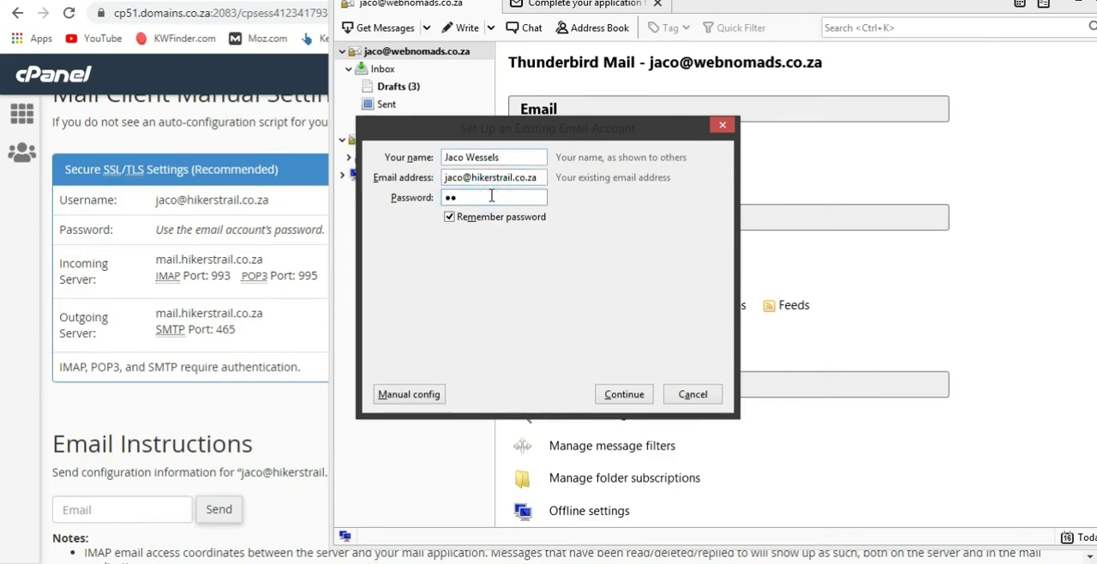
text(••••••••)
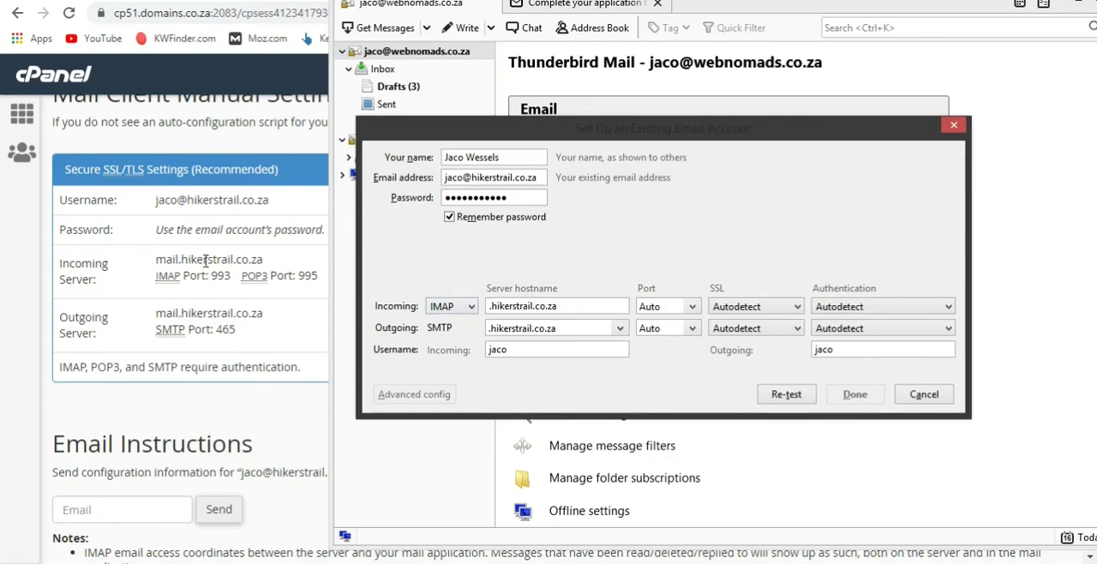
In the manual configuration, set both the incoming and outgoing server hostnames to mail.hikerstrail.co.za
click(489, 308)
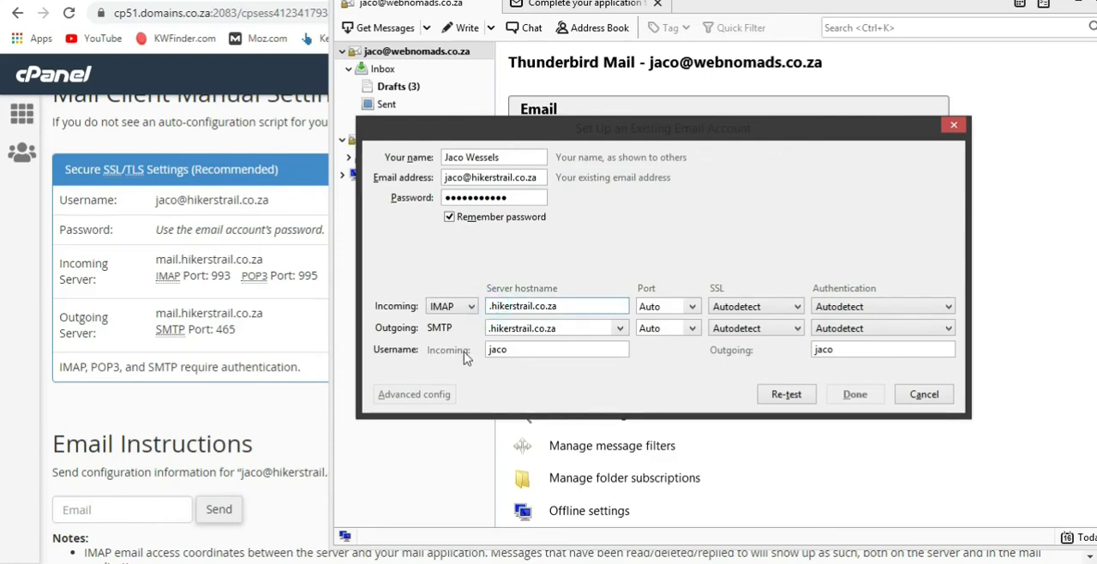
text(mail)
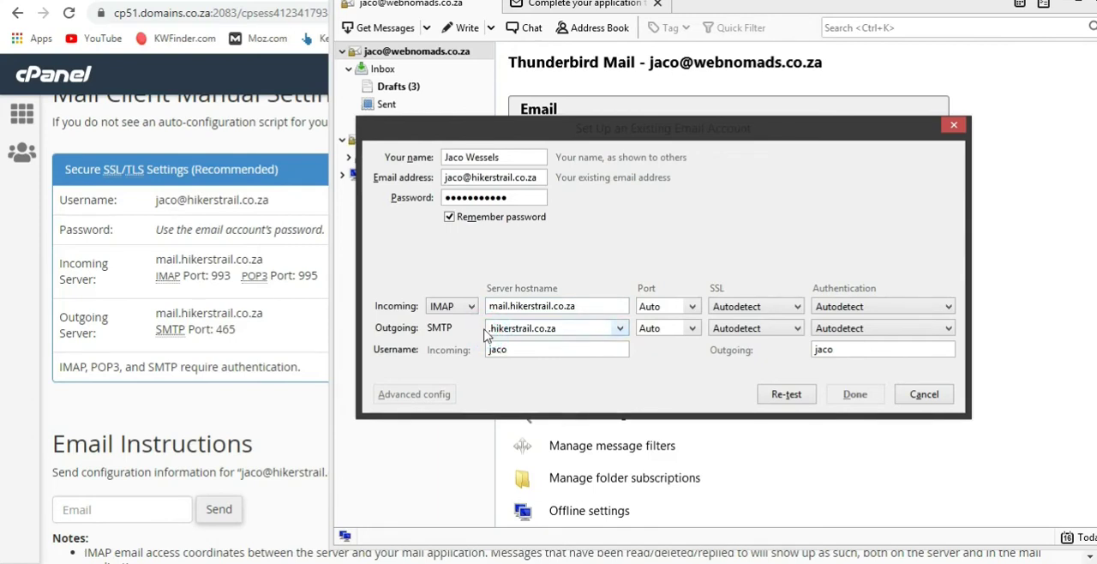
click(494, 331)
key(BackSpace)
text(mail.)
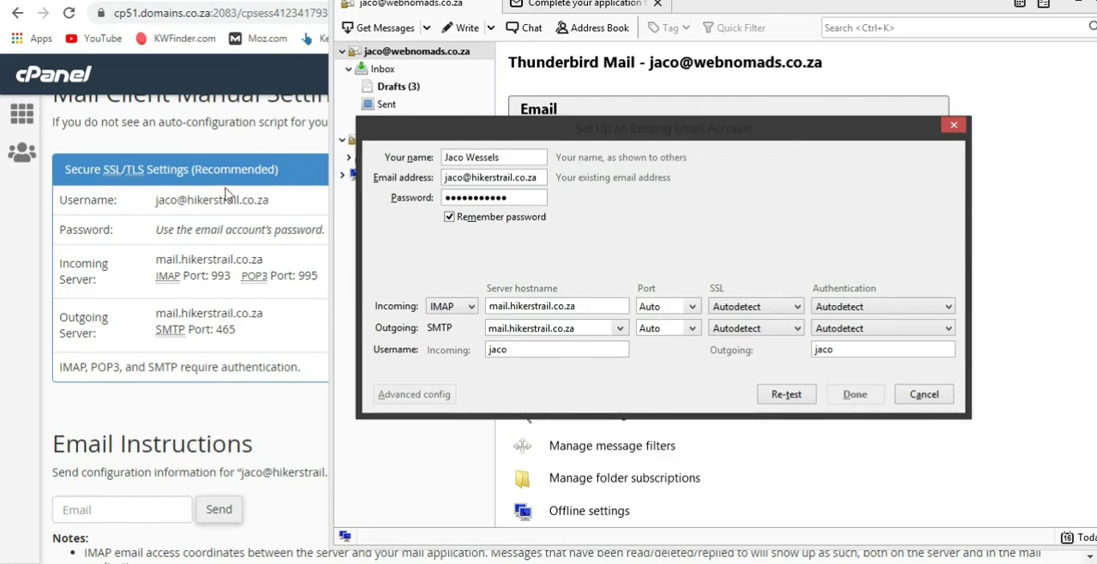
Extend the incoming username to a full email address by adding the domain
click(529, 351)
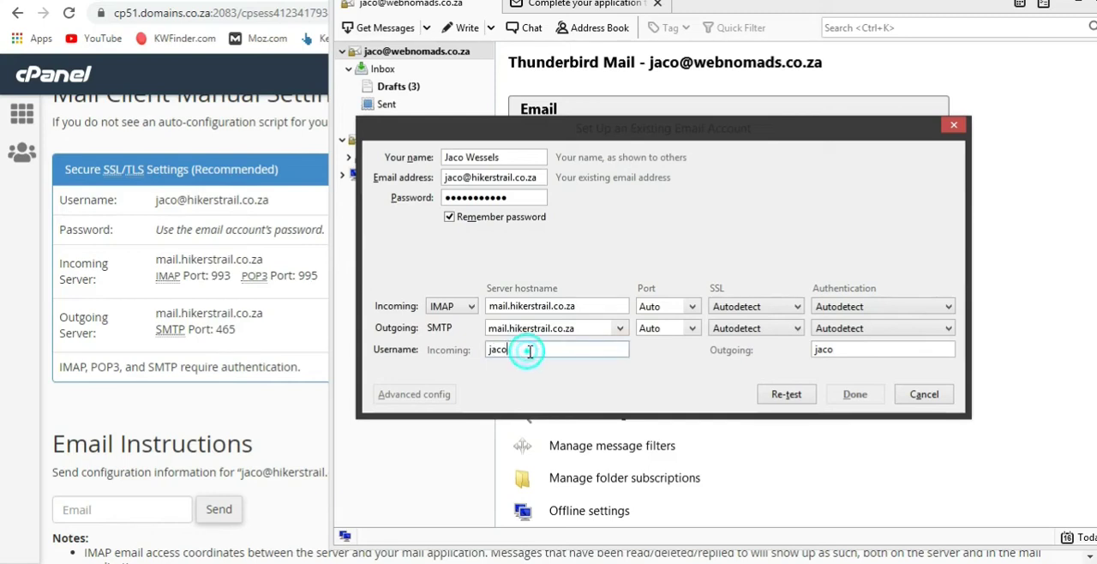
text(@hikertra)
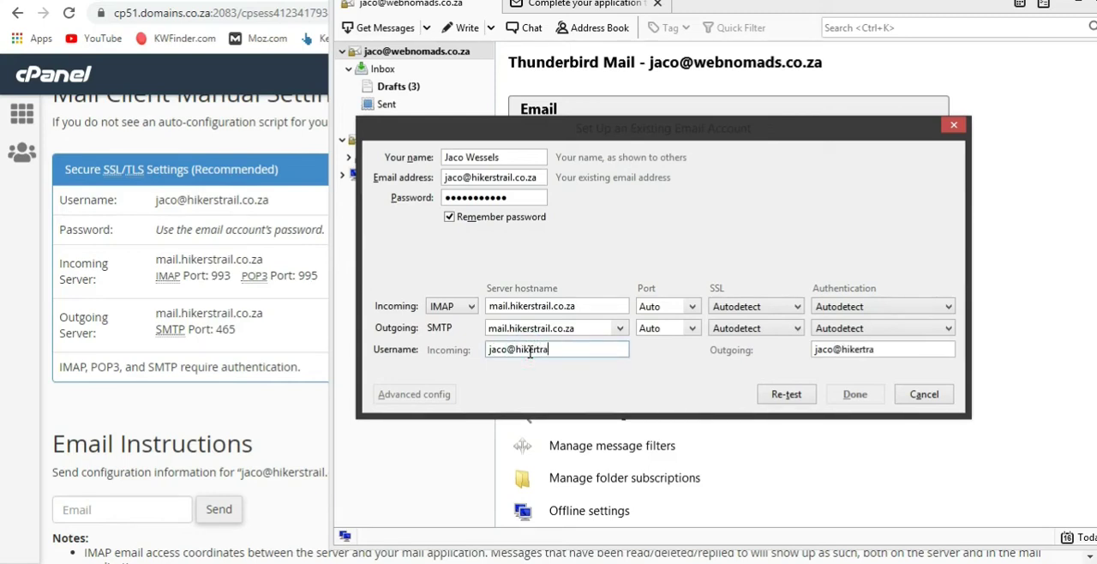
text(il.co.za)
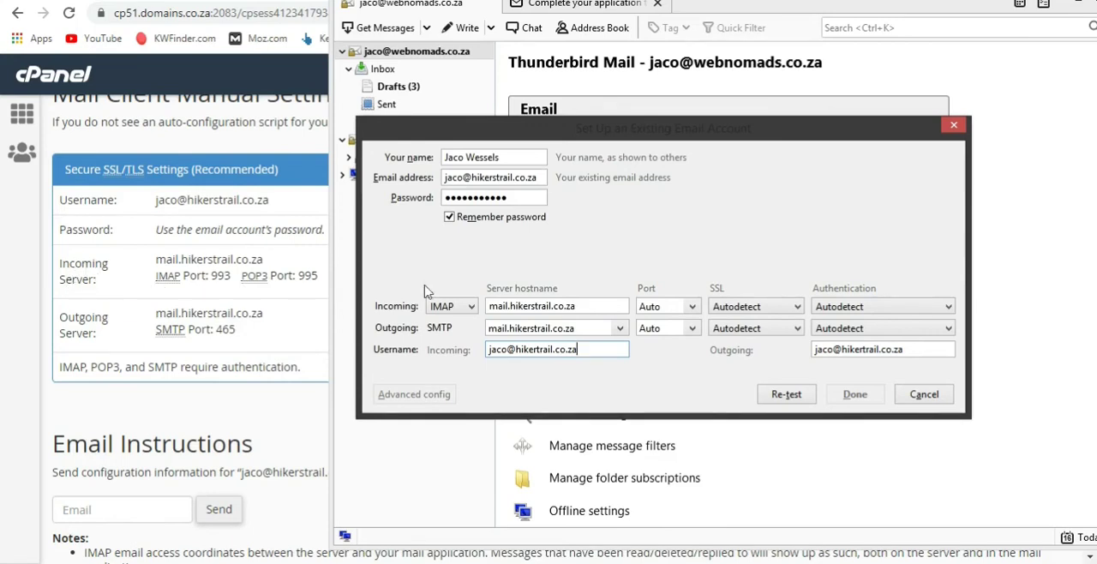
Set the incoming IMAP port to 993 and the outgoing SMTP port to 465, and re-test the server settings
click(692, 307)
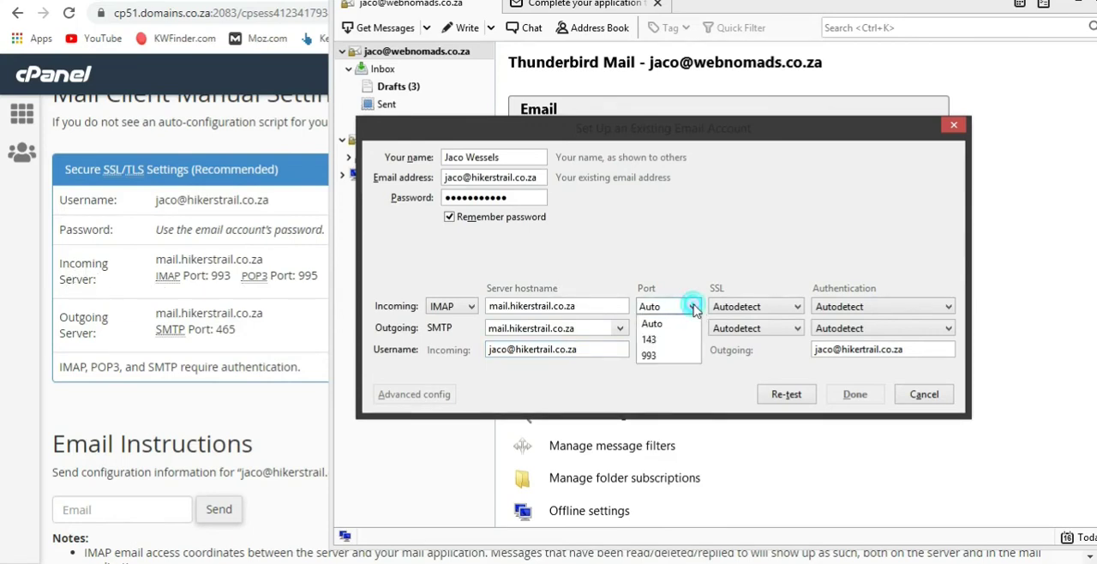
click(666, 356)
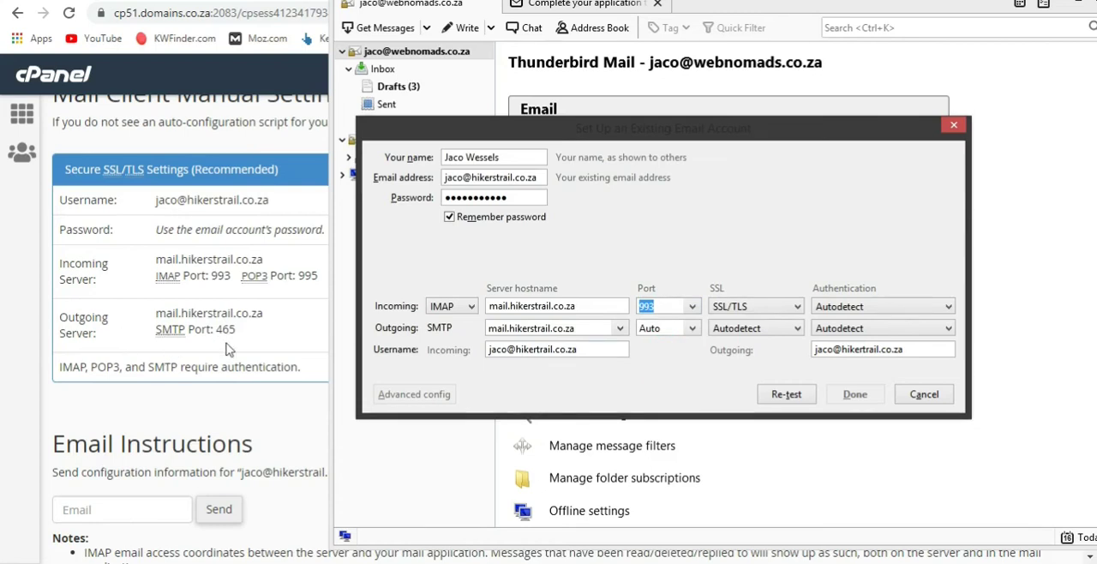
click(683, 329)
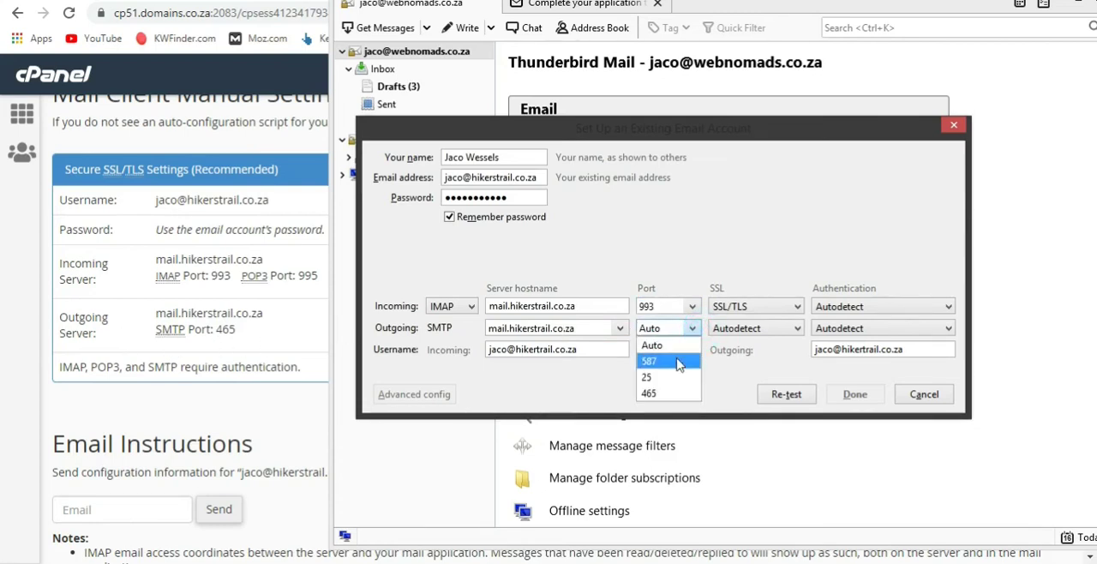
click(666, 393)
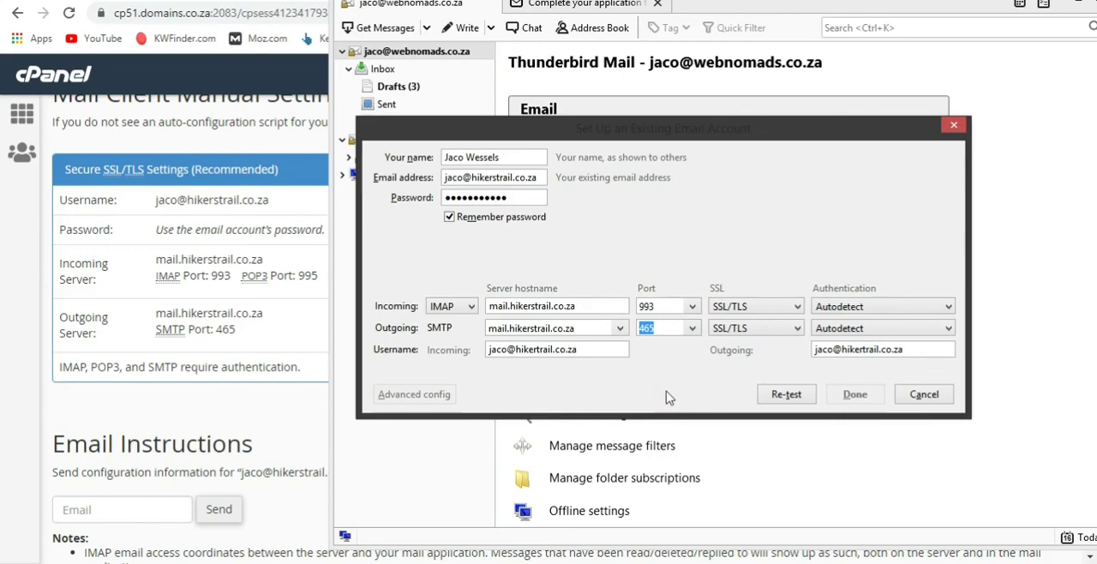
click(776, 397)
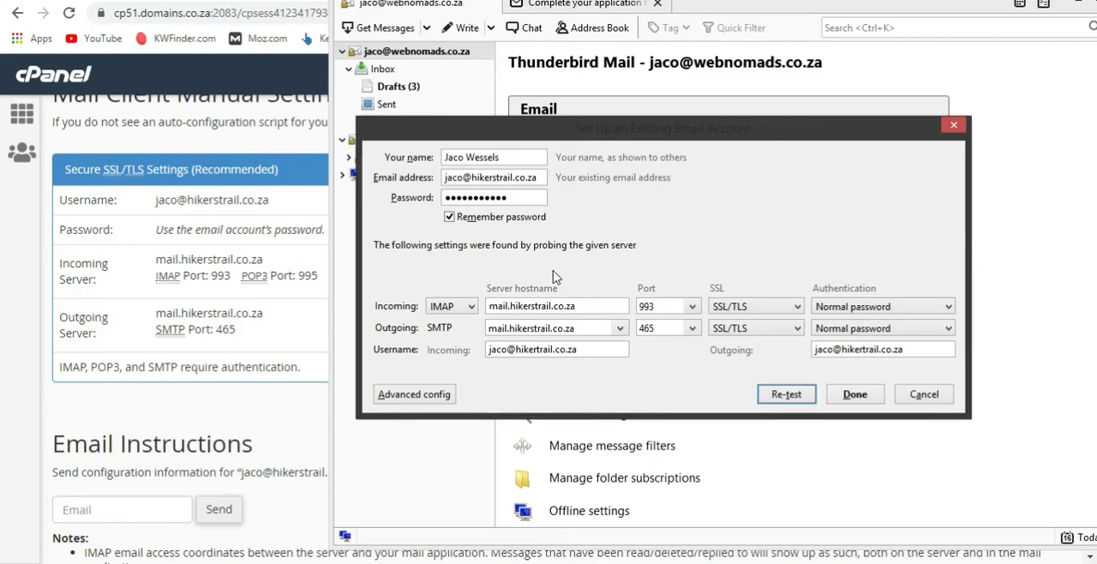
key(Return)
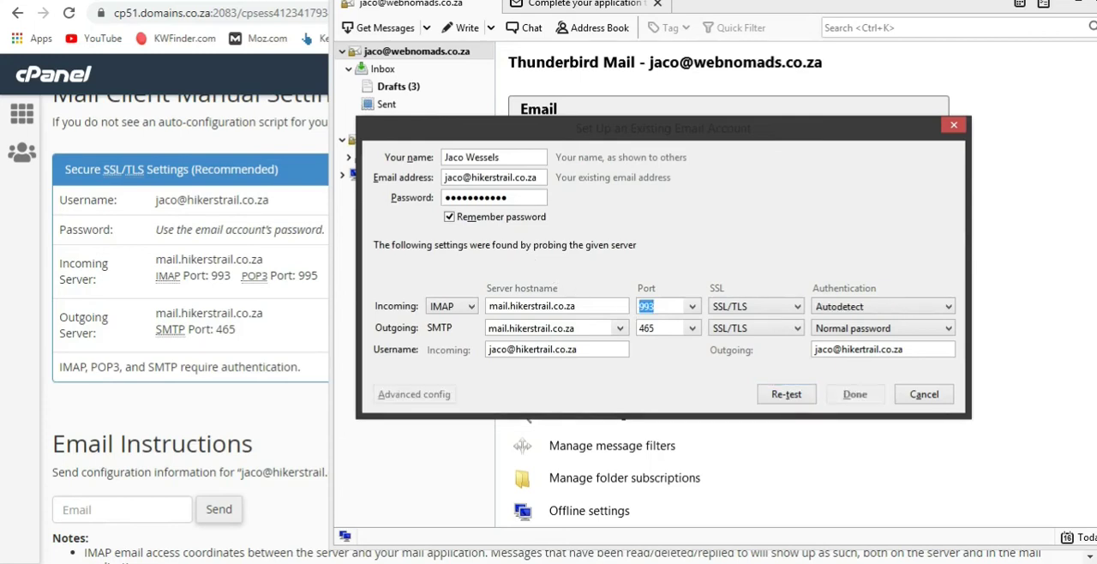
Remove the "mail" prefix from the incoming server hostname and re-test the configuration
click(511, 306)
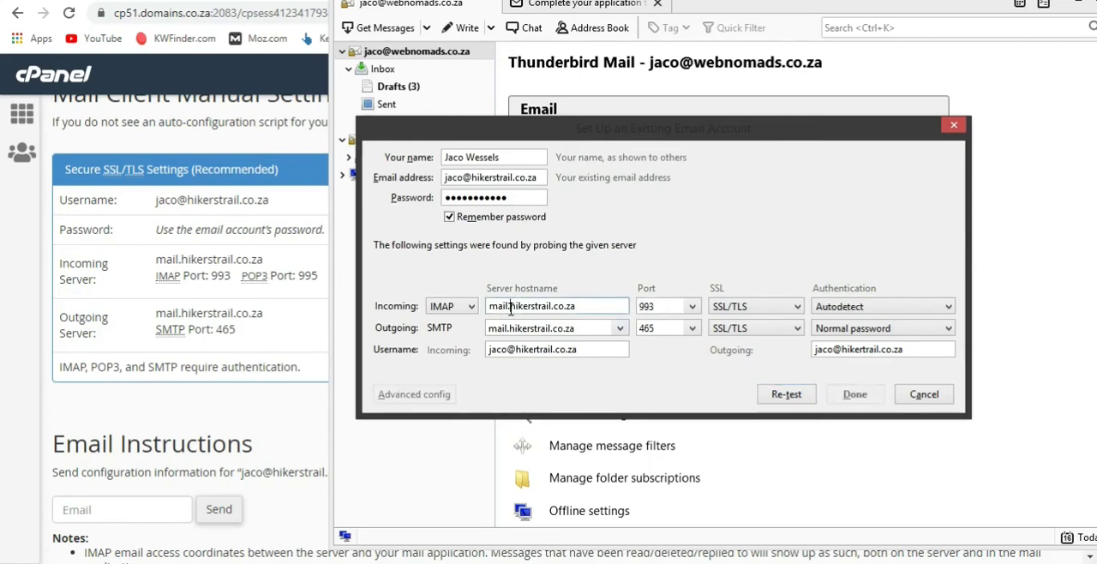
key(BackSpace)
key(BackSpace)
key(BackSpace)
key(BackSpace)
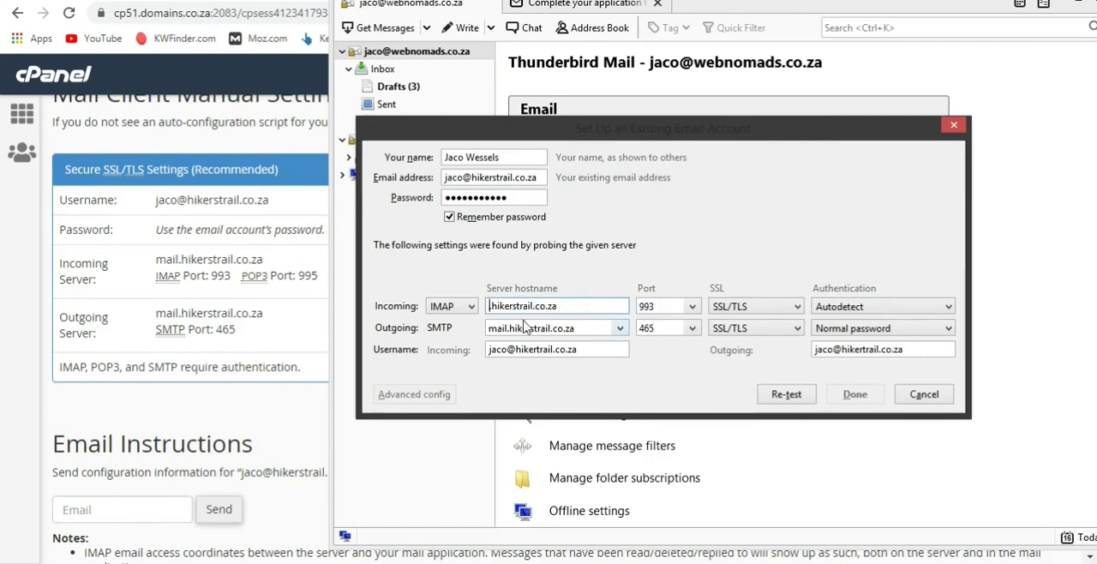
click(785, 396)
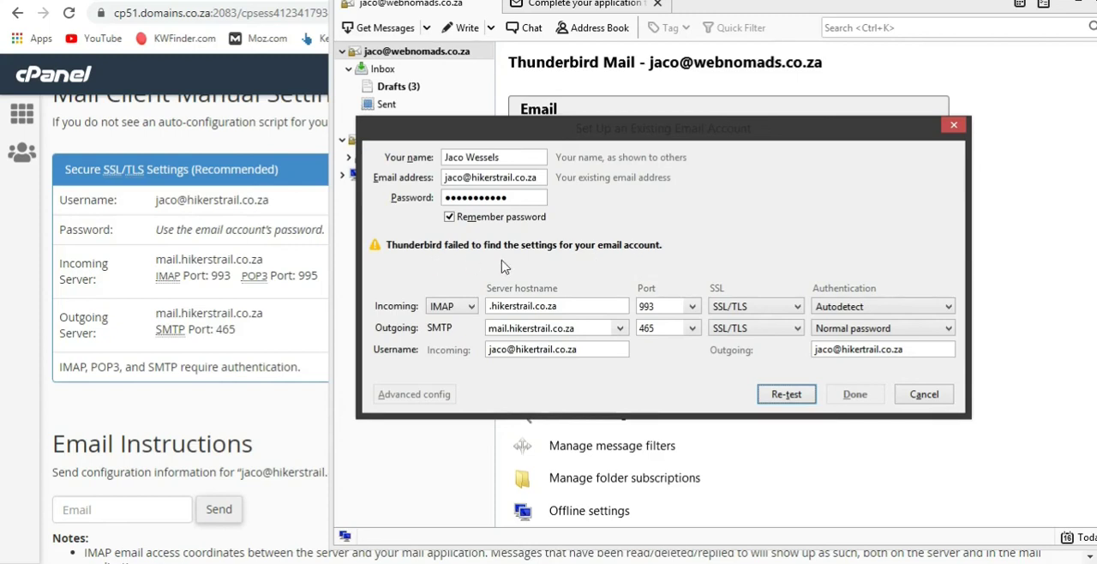
Restore the incoming server hostname to mail.hikerstrail.co.za and test the settings again
click(490, 307)
text(.)
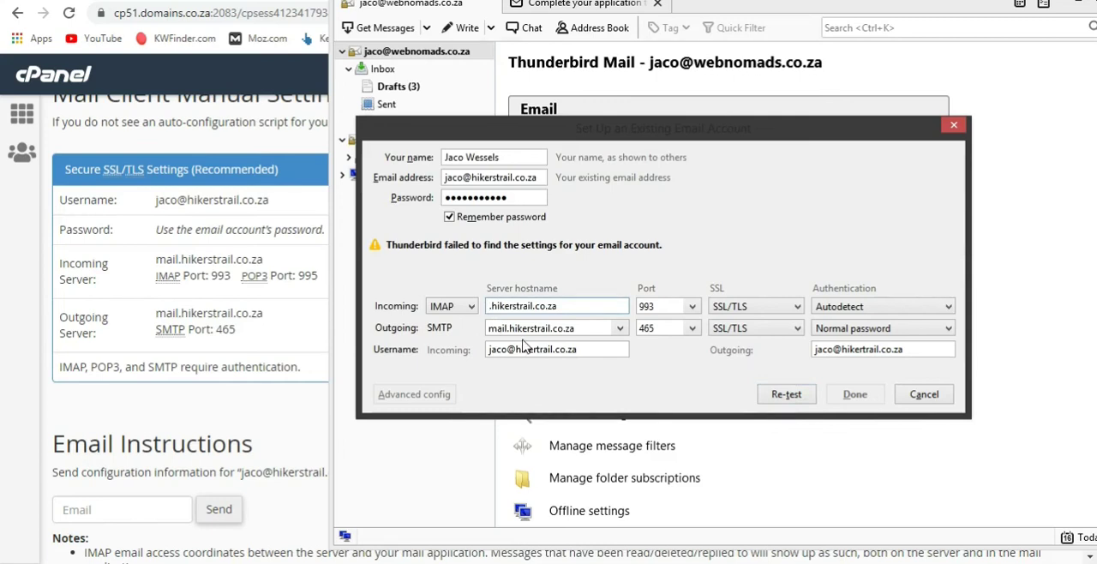
text(mail)
click(797, 400)
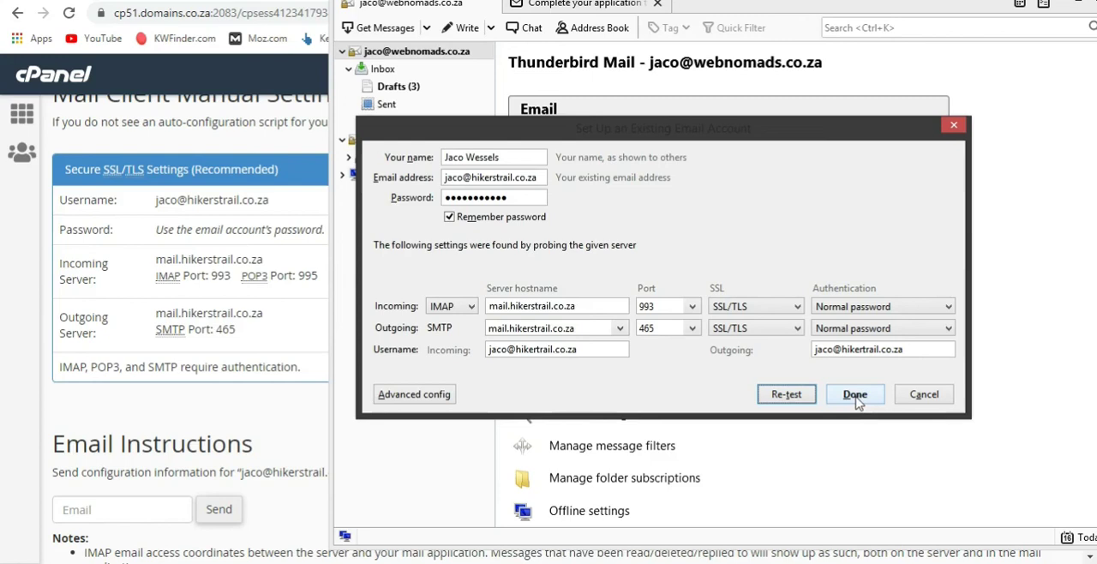
Cancel the account setup and dismiss the Thunderbird window to return to the mail client settings in cPanel
click(915, 396)
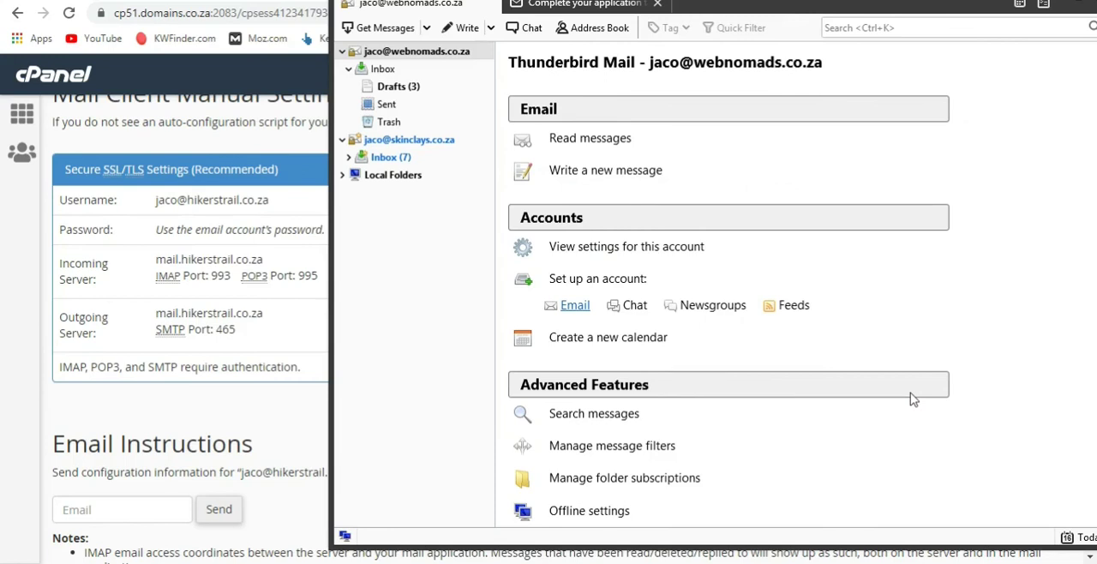
drag(798, 12, 670, 3)
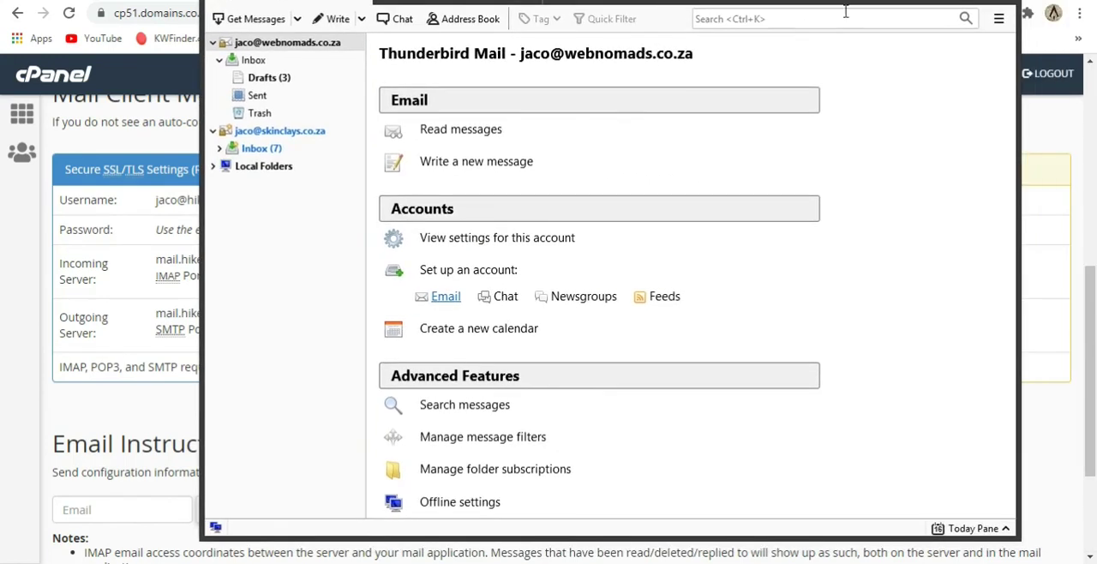
click(998, 1)
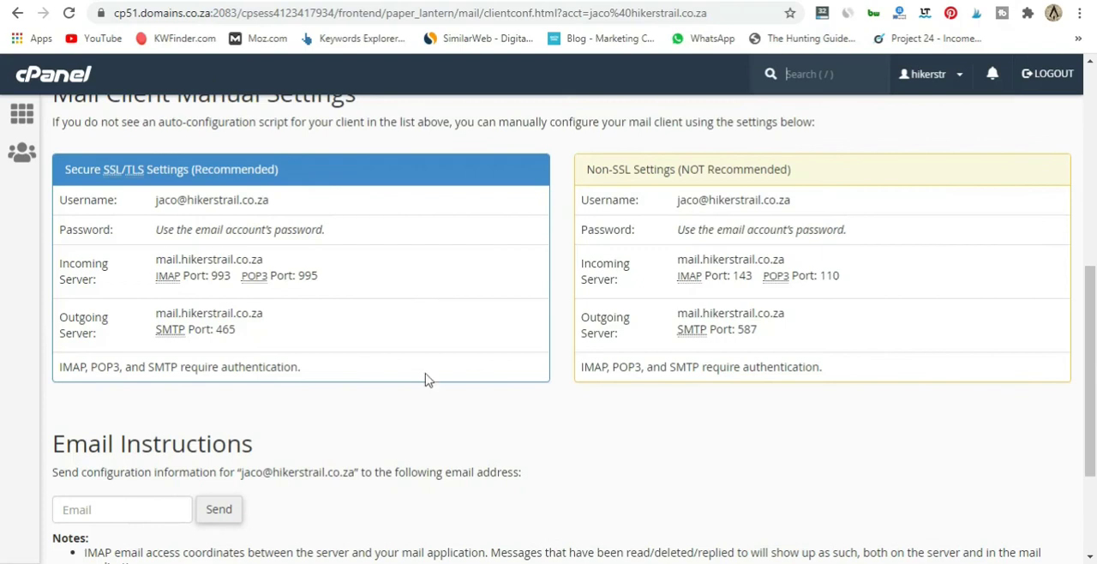